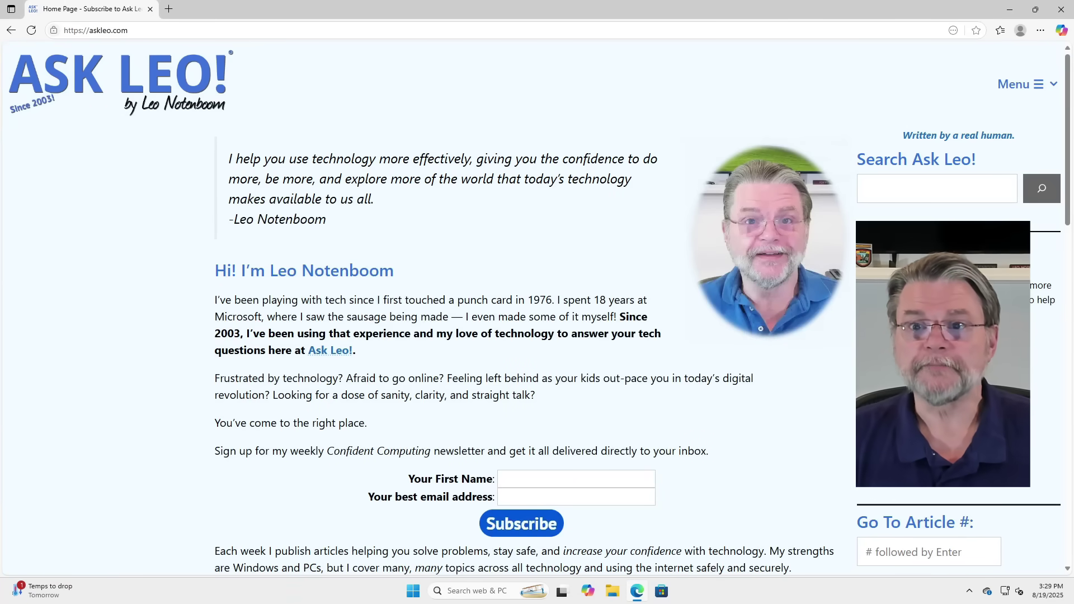
Search Edge for 'treespace free' and download the TreeSize Free installer from JAM Software
click(392, 29)
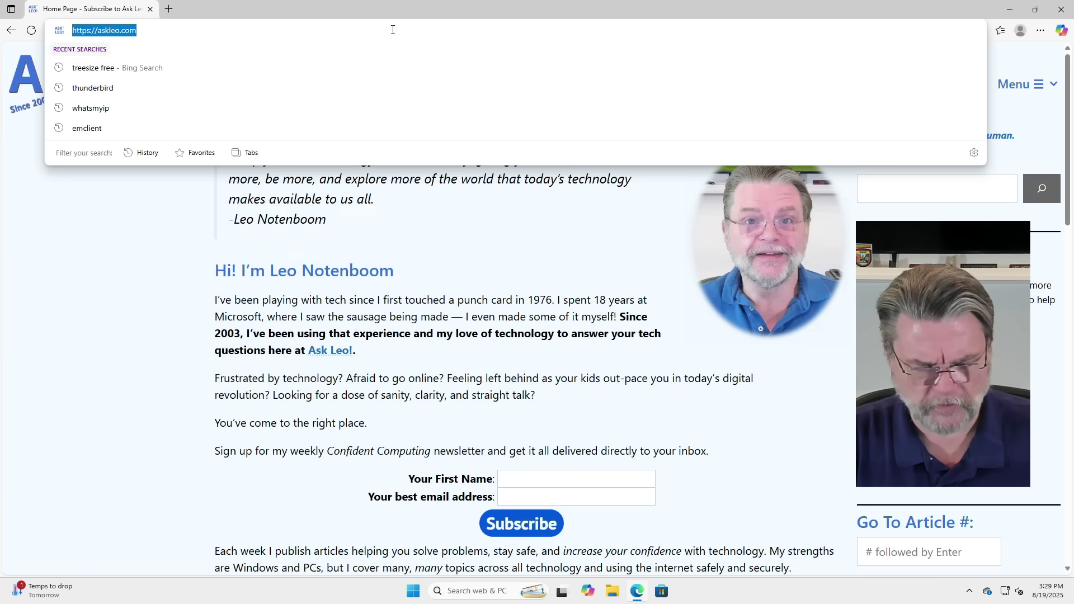
text(treespace fr)
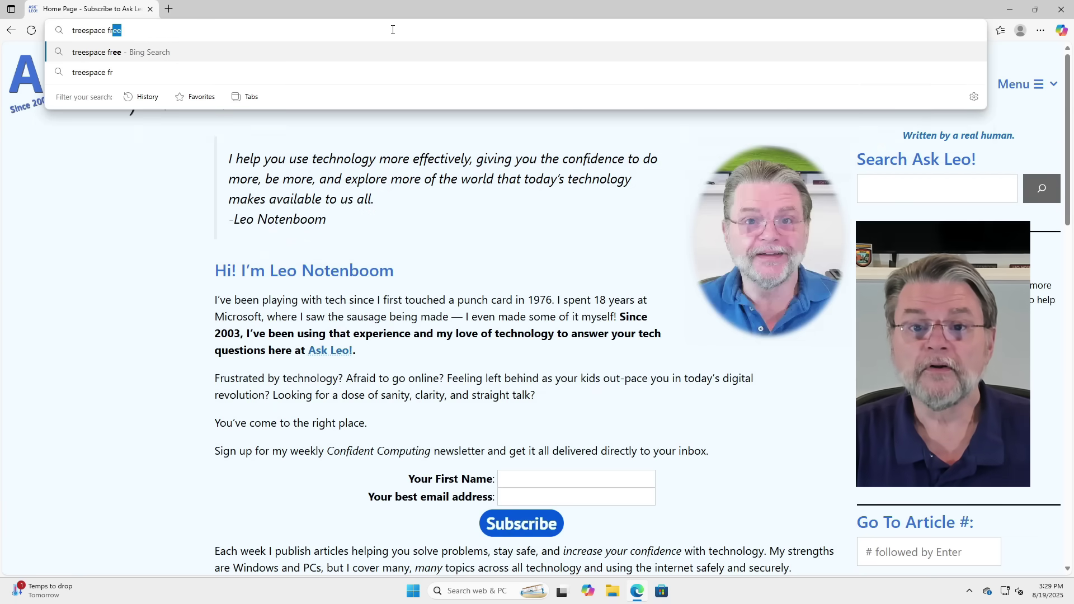
text(ee)
key(Return)
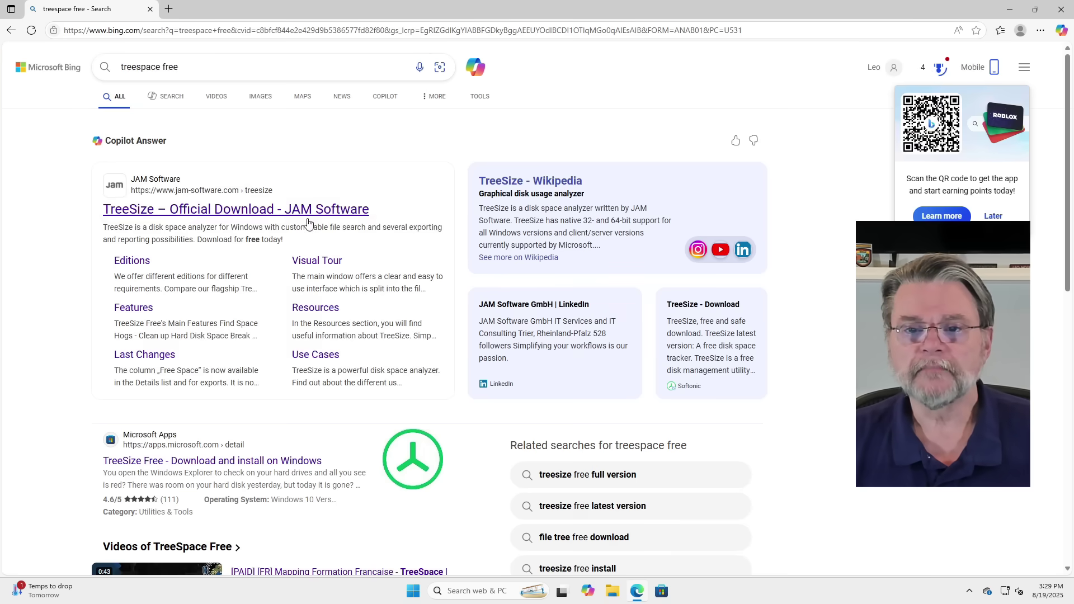
click(298, 210)
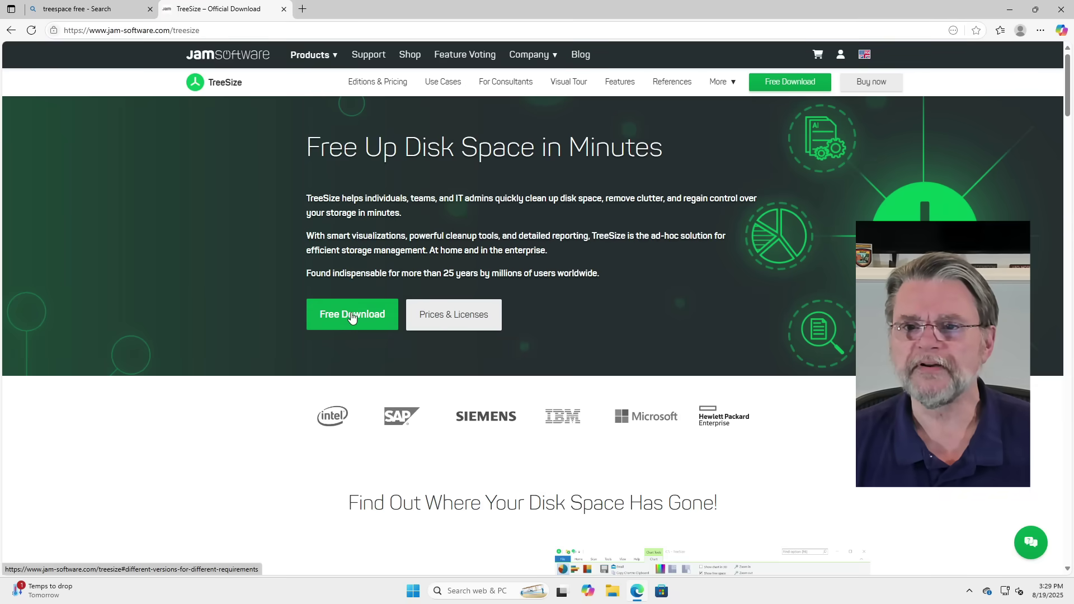
click(351, 313)
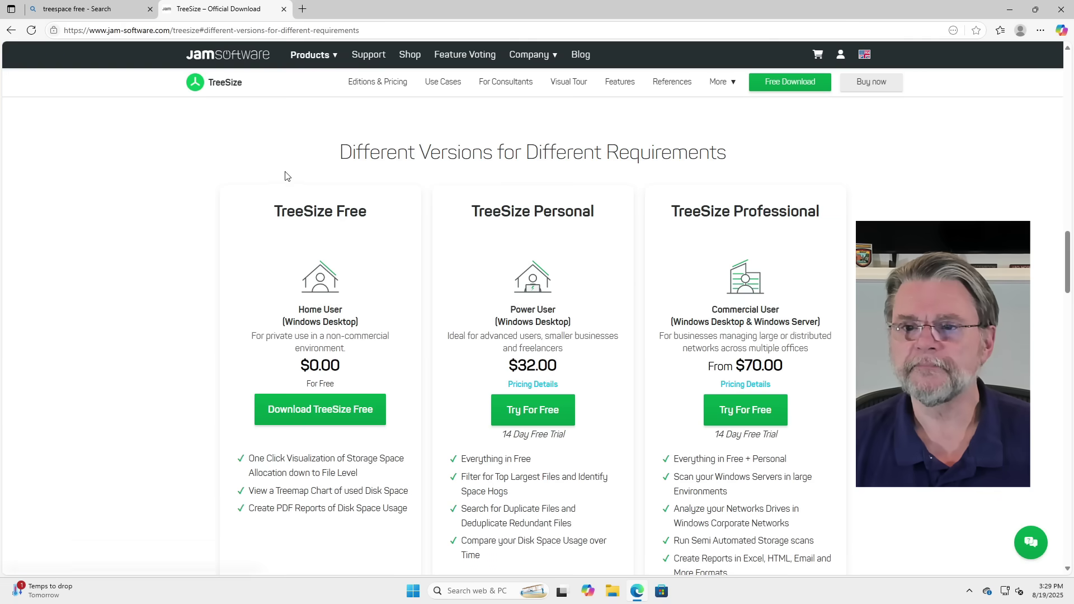
click(312, 419)
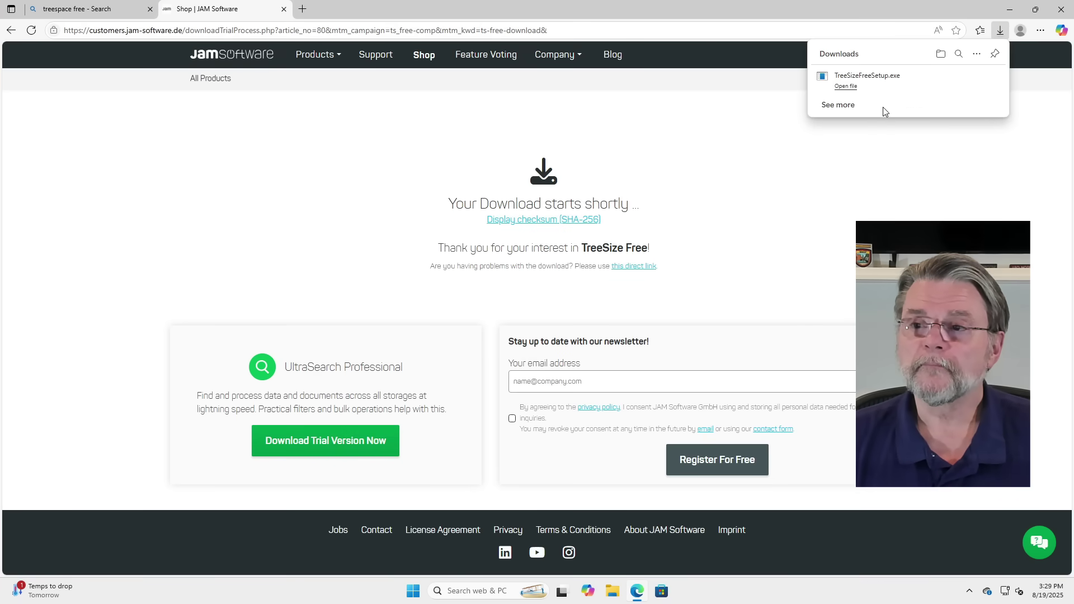
Run TreeSizeFreeSetup.exe in English, accepting the license and default install location and shortcuts
click(846, 86)
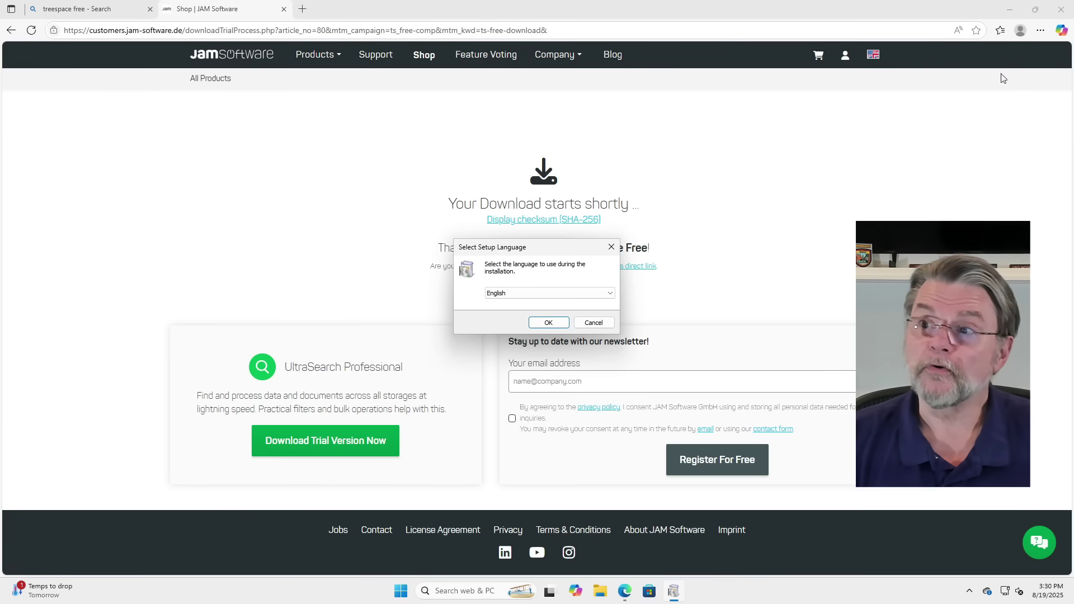
click(1008, 9)
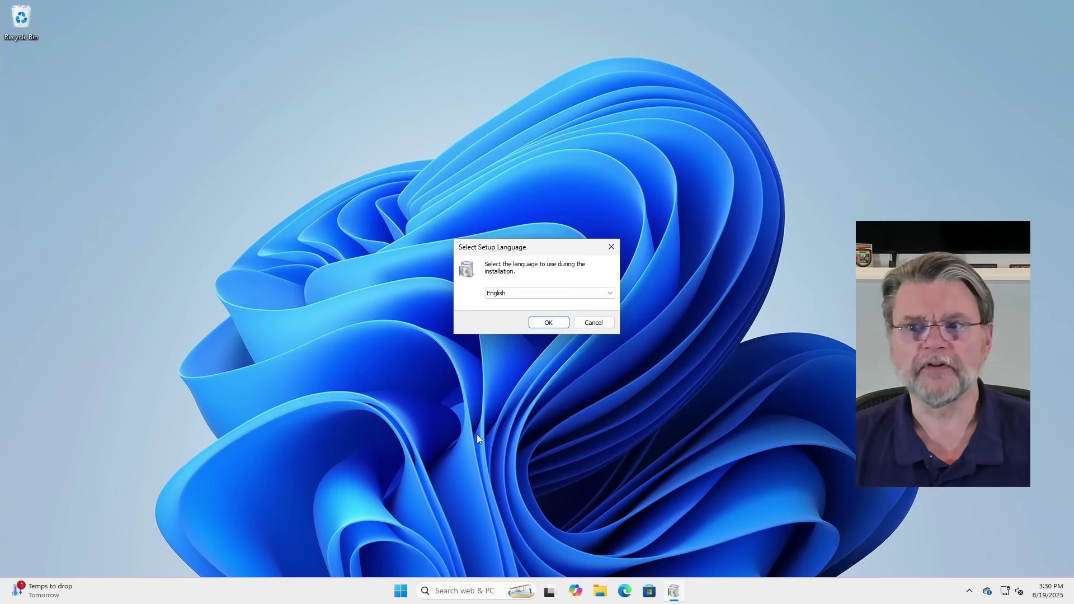
click(556, 326)
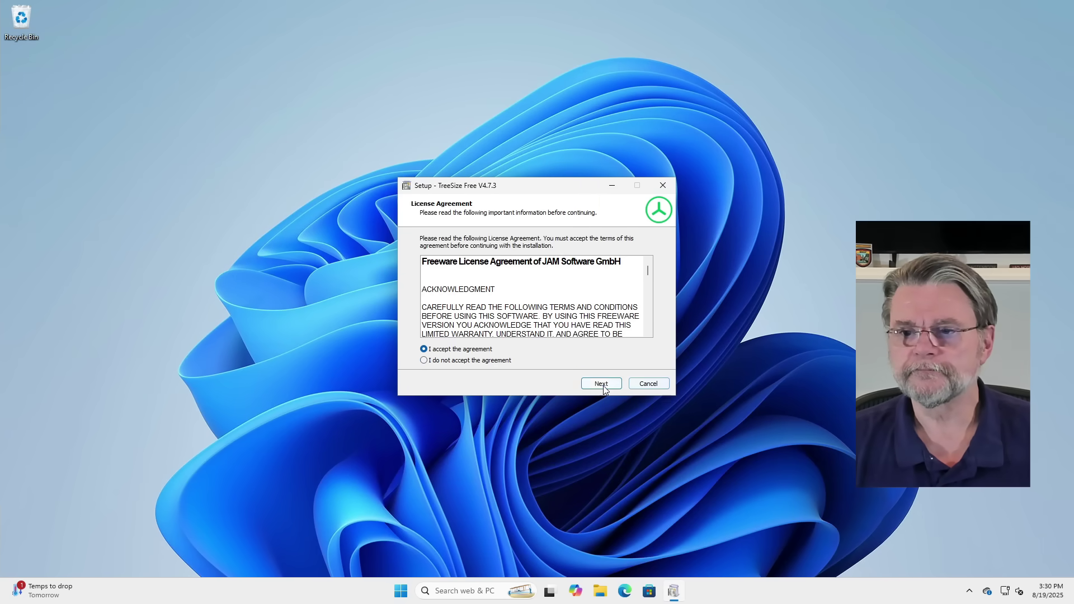
click(601, 383)
click(602, 385)
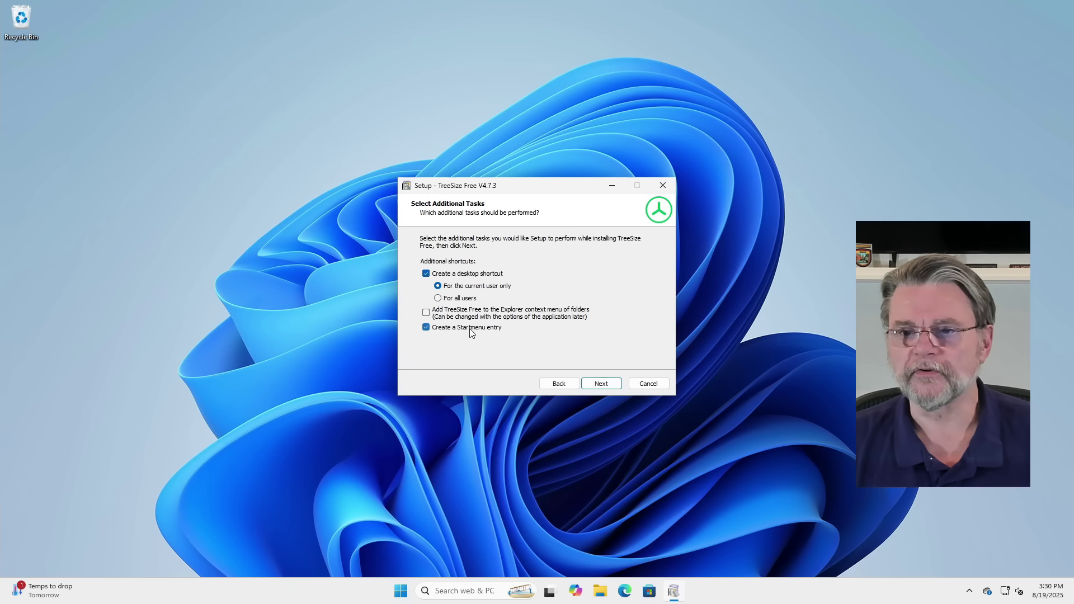
click(601, 385)
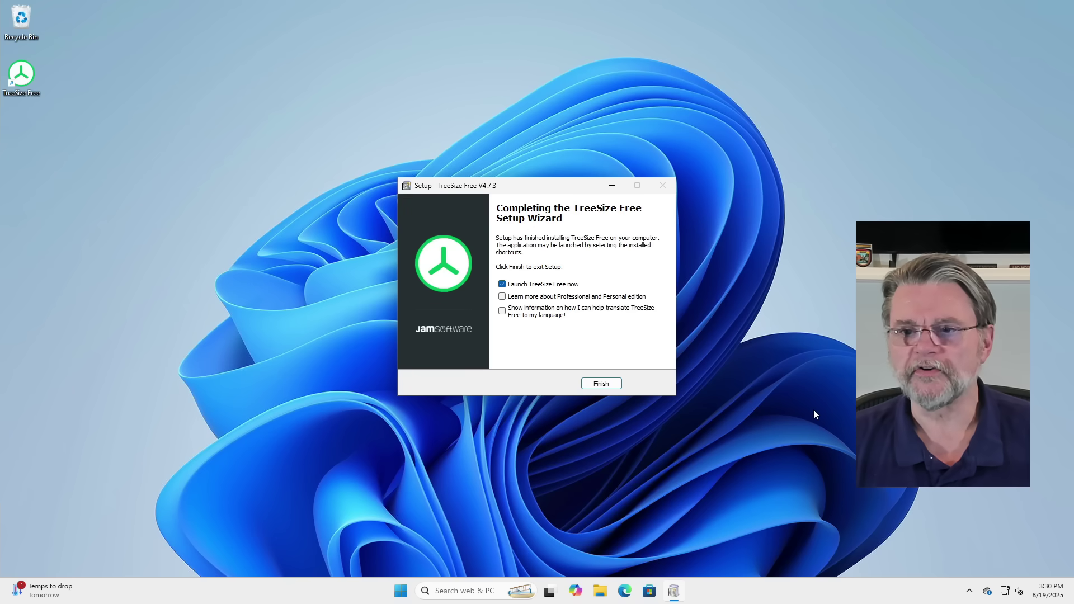
Launch TreeSize Free, choose 'Always start as administrator', and approve the UAC prompt
click(608, 385)
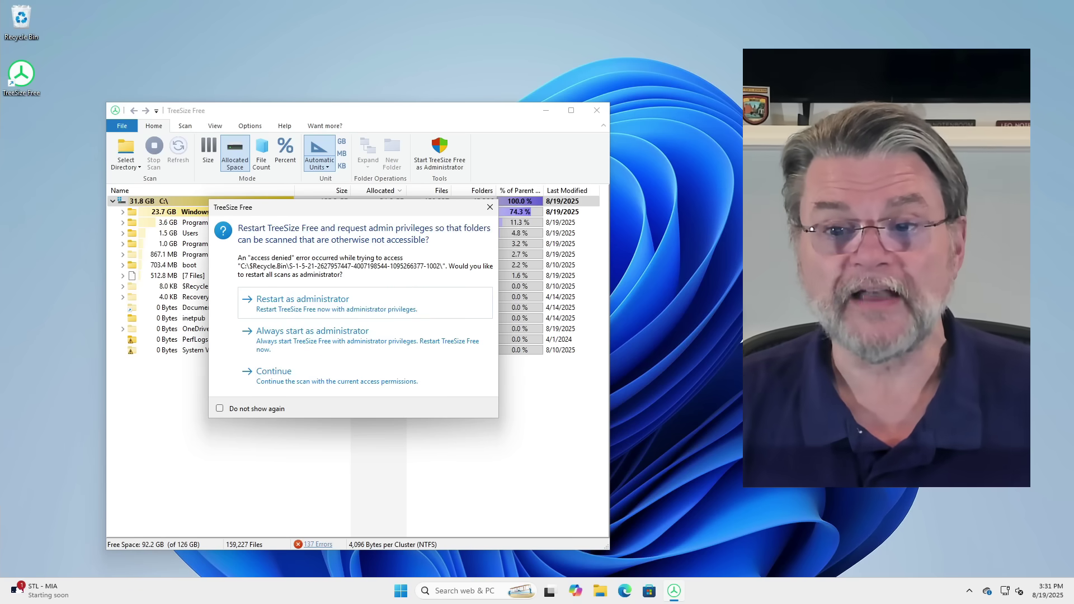
click(355, 339)
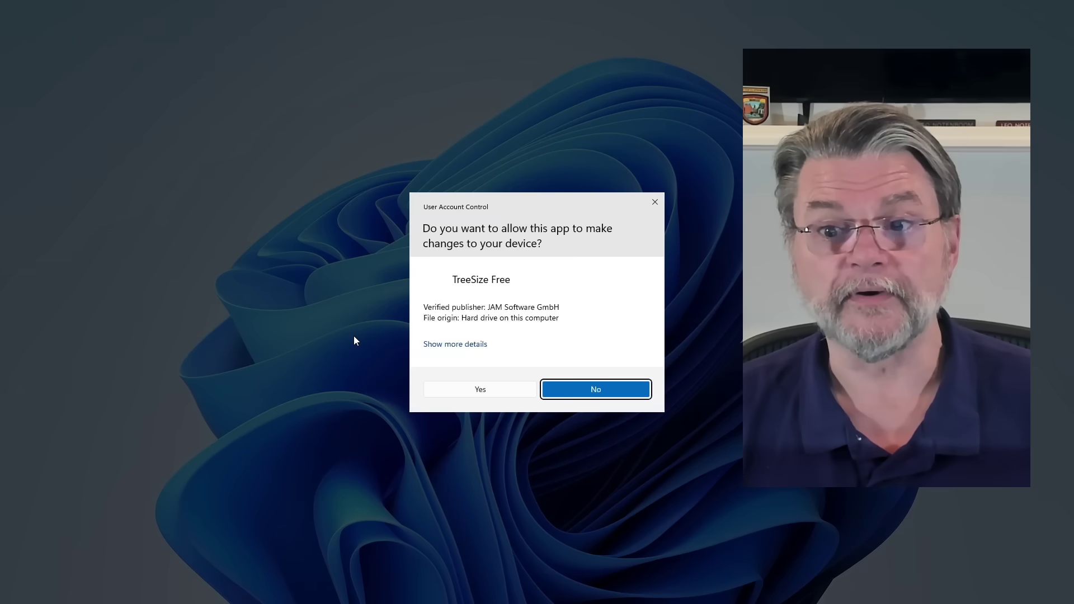
click(492, 396)
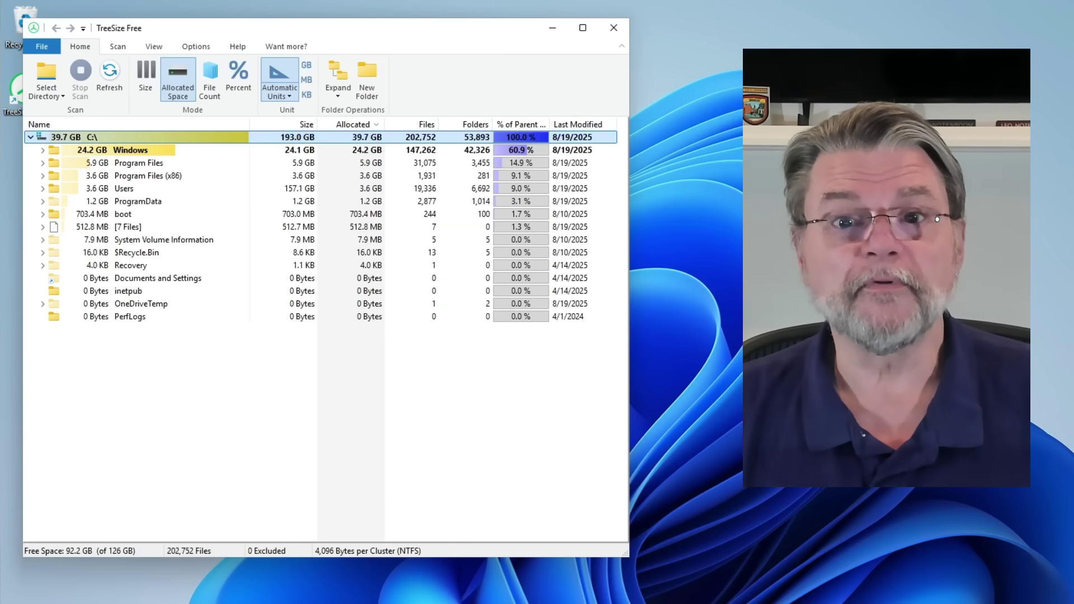
Refresh the C: drive scan from the Home ribbon
click(114, 80)
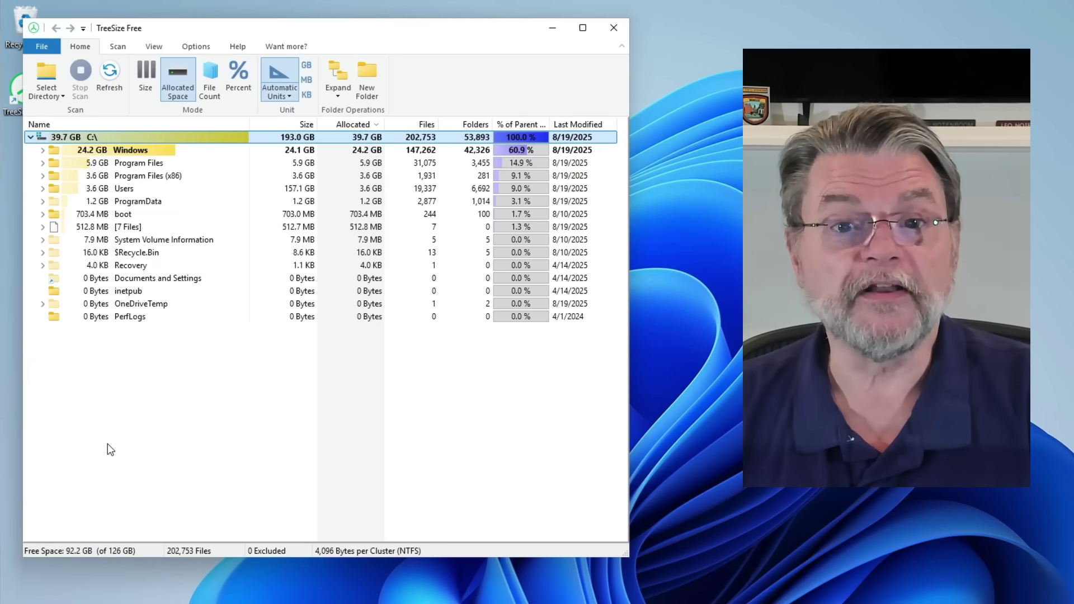
Expand Windows > WinSxS > the largest amd64_microsoft-edge-webview folder and its [49 Files] list
click(42, 150)
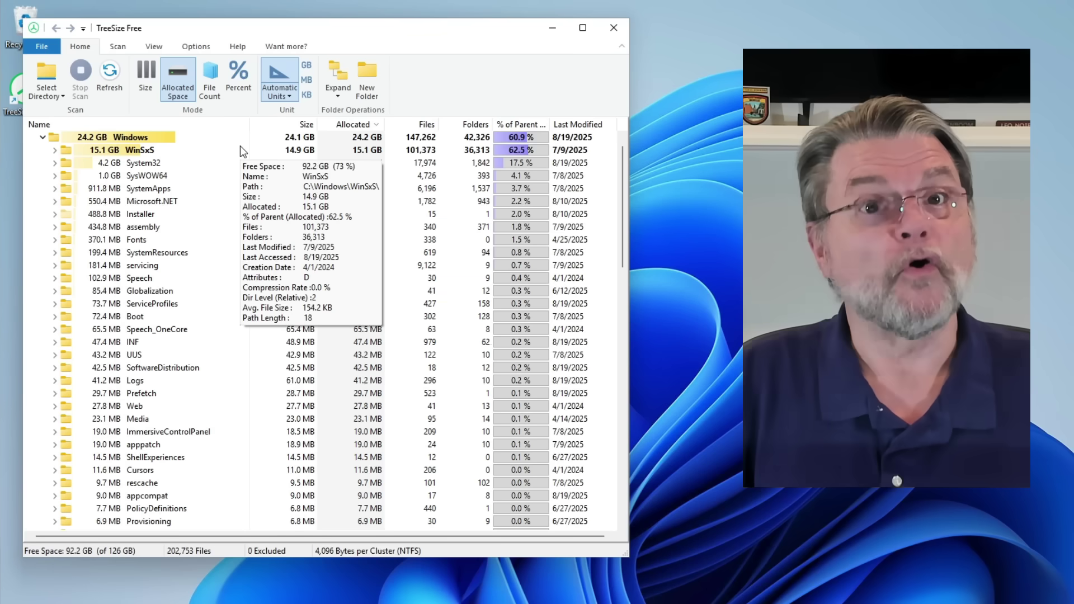
mouse_move(158, 329)
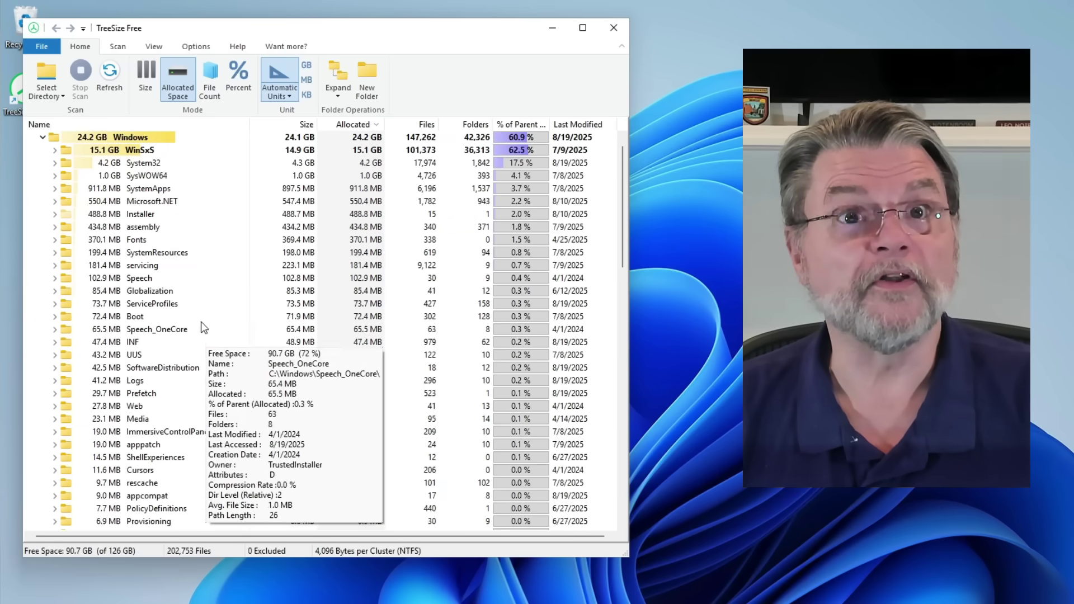
click(54, 150)
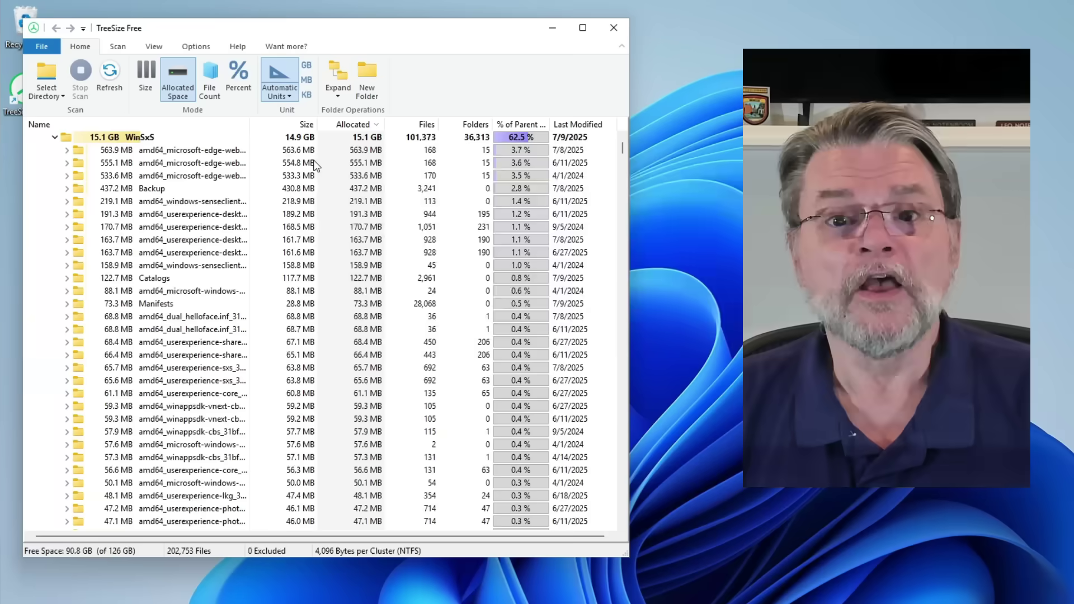
mouse_move(67, 155)
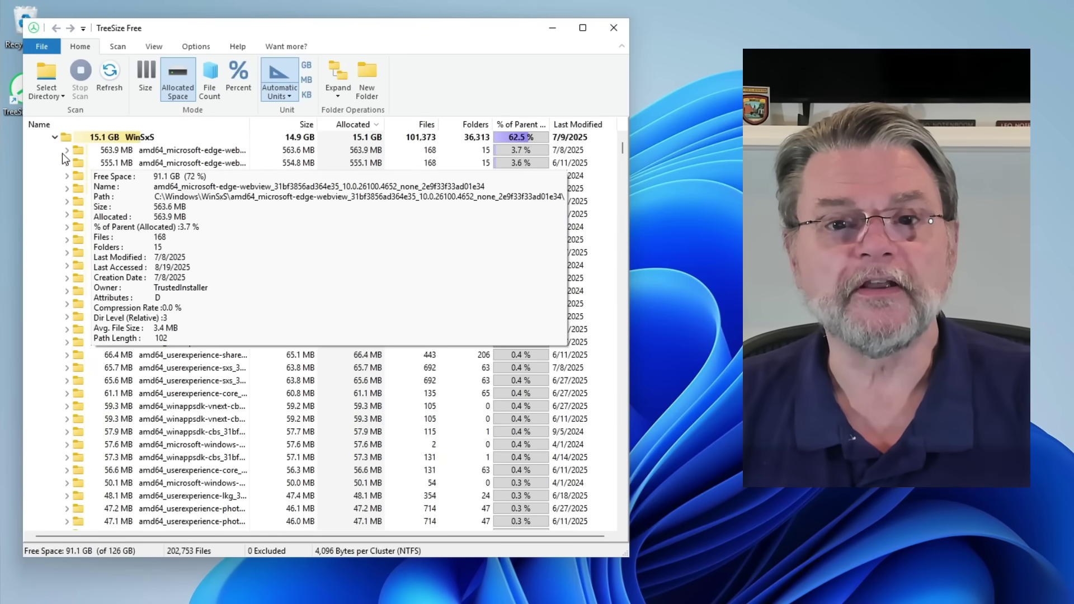
click(68, 149)
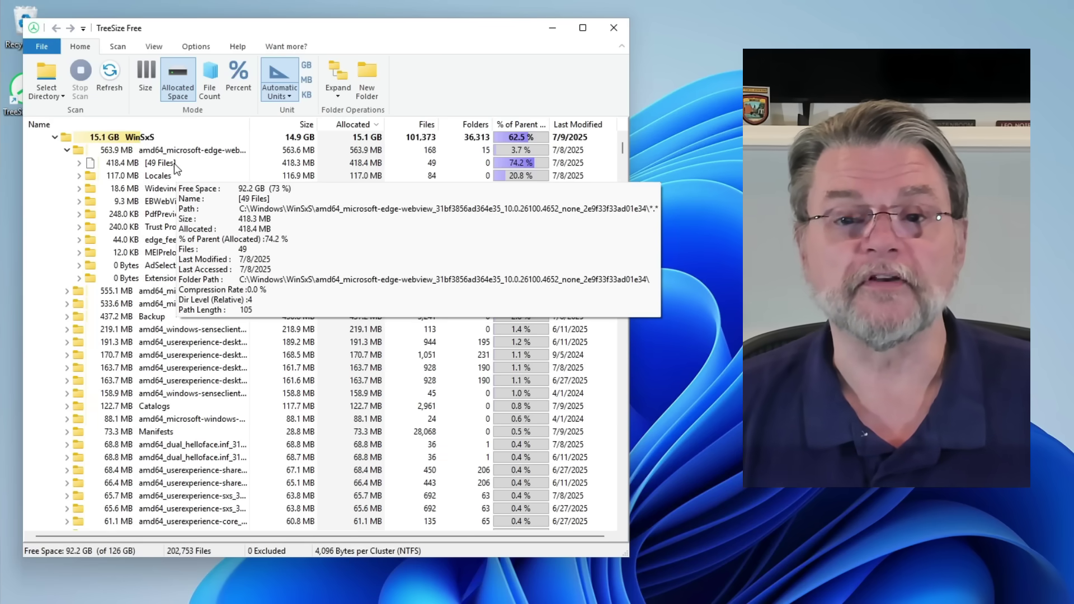
click(81, 162)
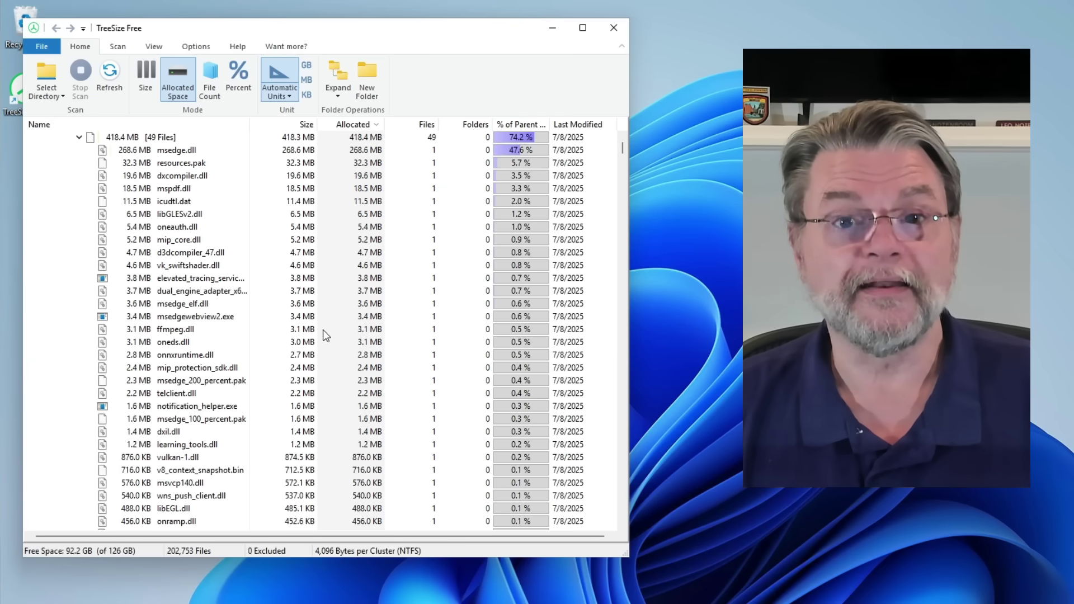
scroll(210, 285, up, 2)
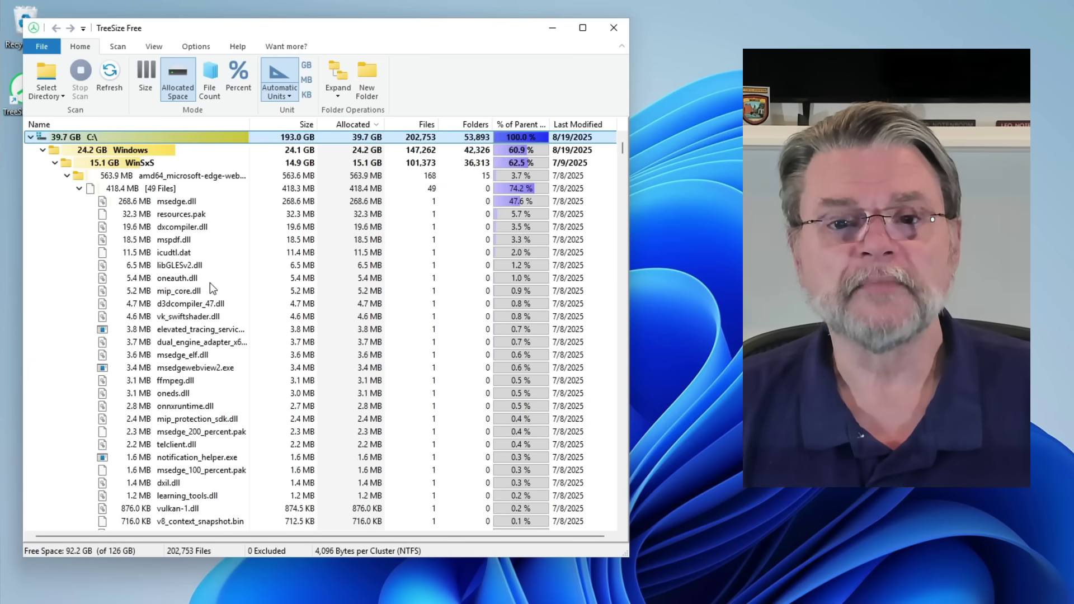
Collapse the Windows branch, then expand Users and the first user's profile folder
click(42, 150)
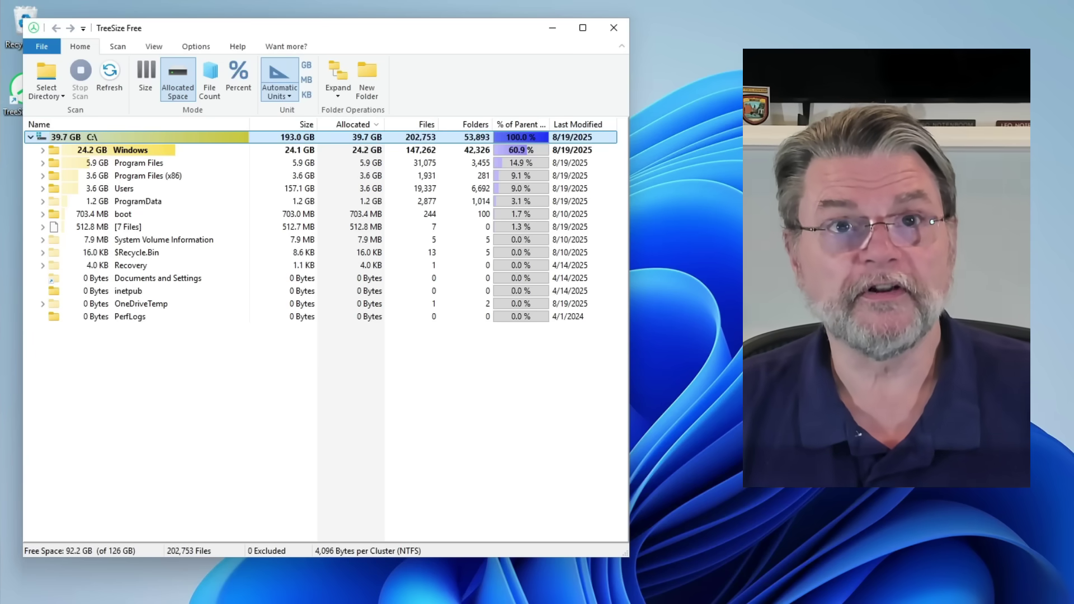
click(42, 188)
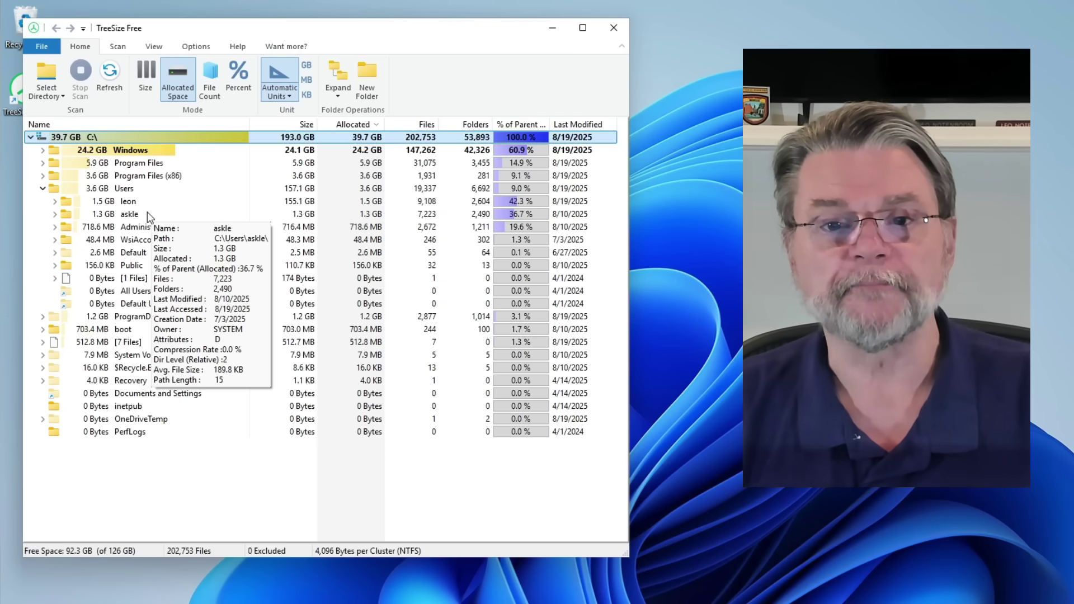
click(55, 202)
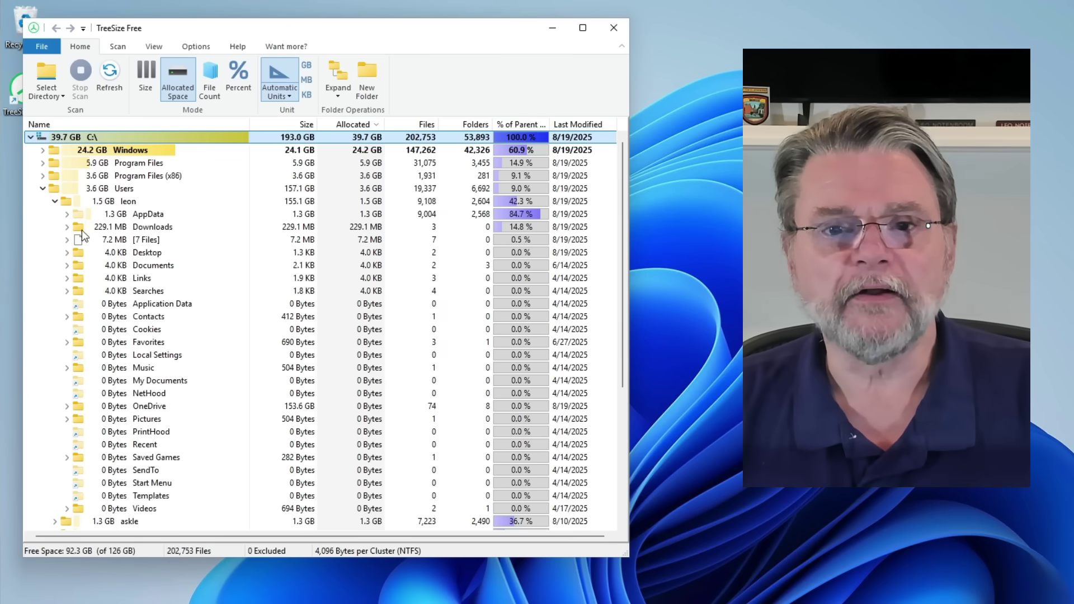
mouse_move(128, 202)
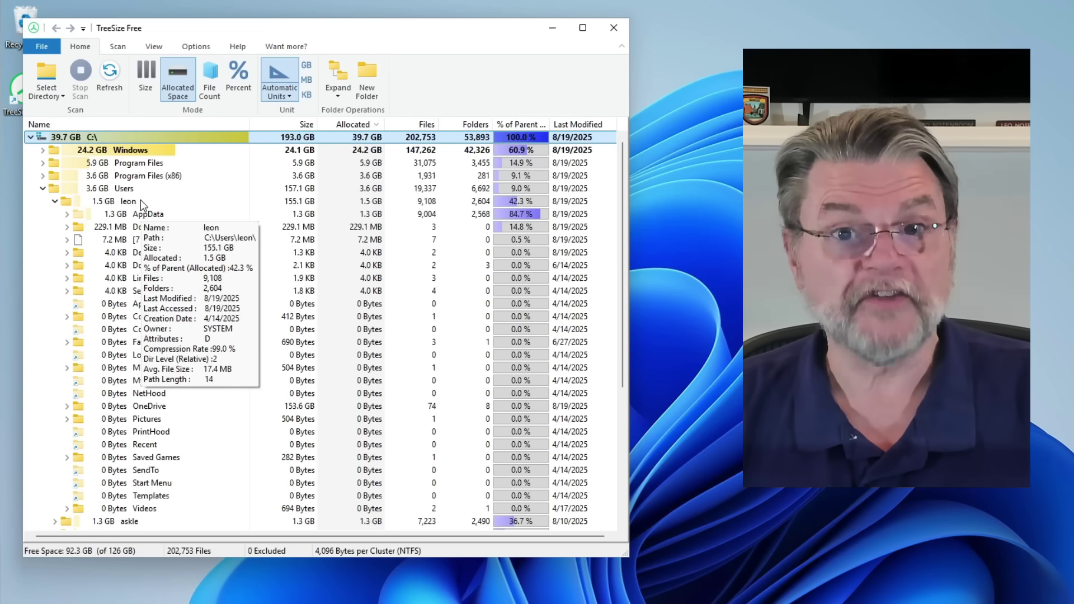
Drill into AppData > Local > Microsoft > OneDrive, then collapse the user folder again
click(68, 213)
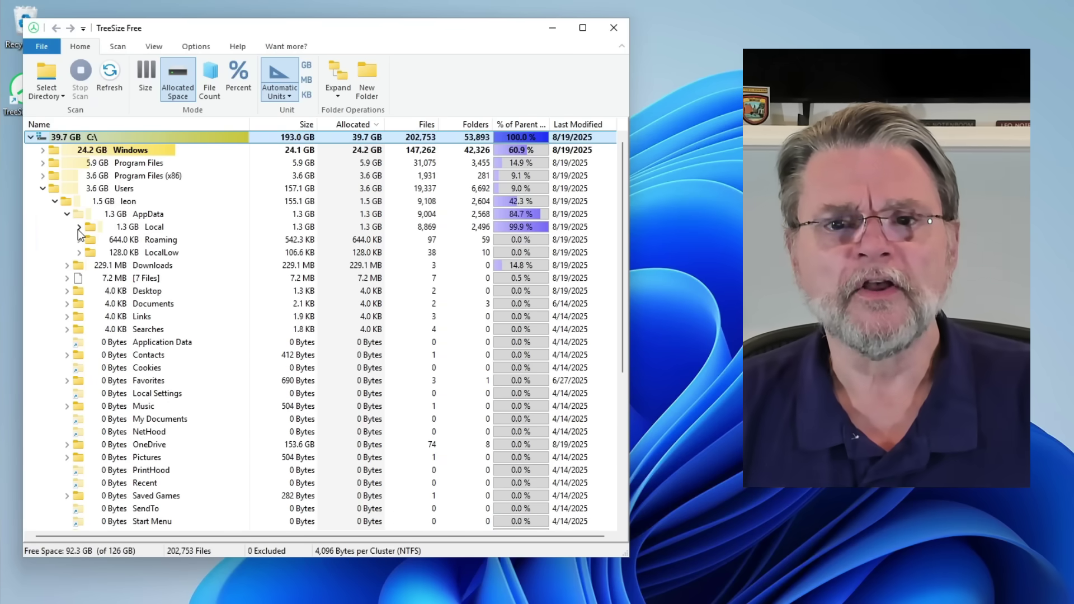
click(79, 228)
click(91, 240)
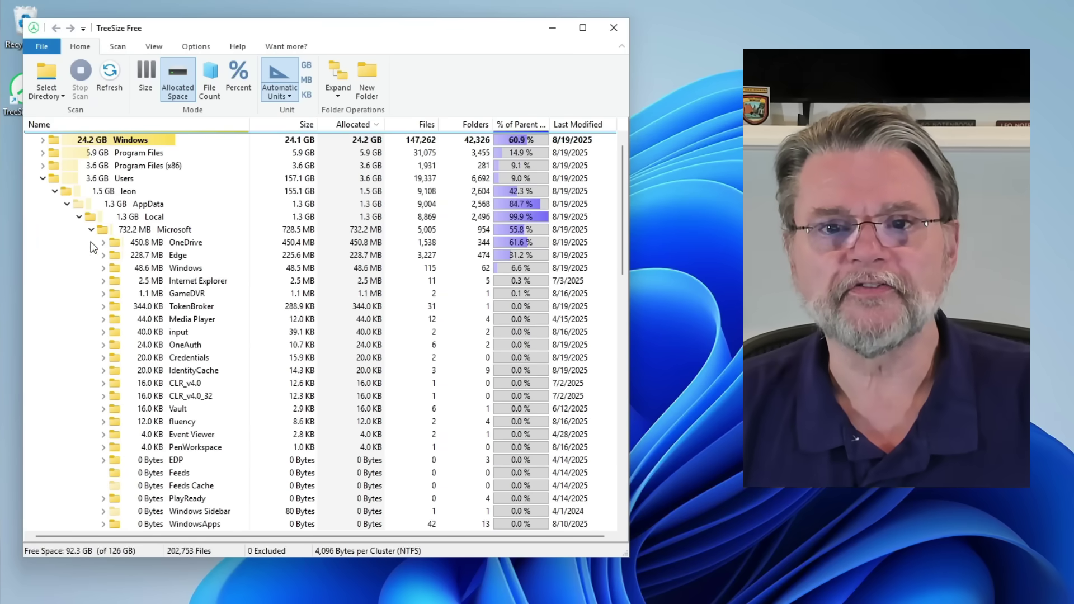
click(103, 240)
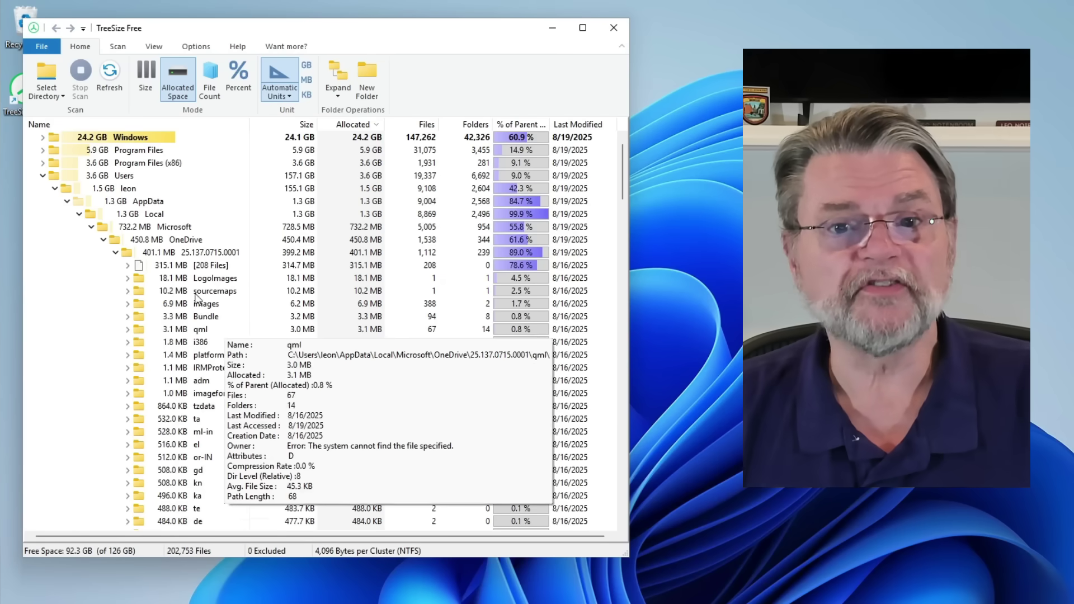
click(57, 194)
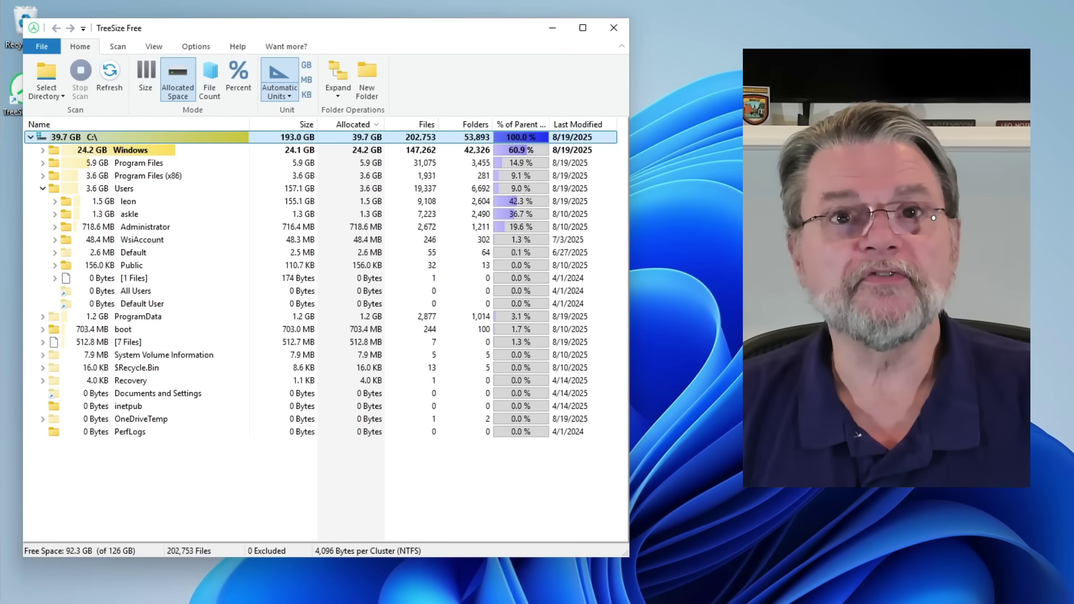